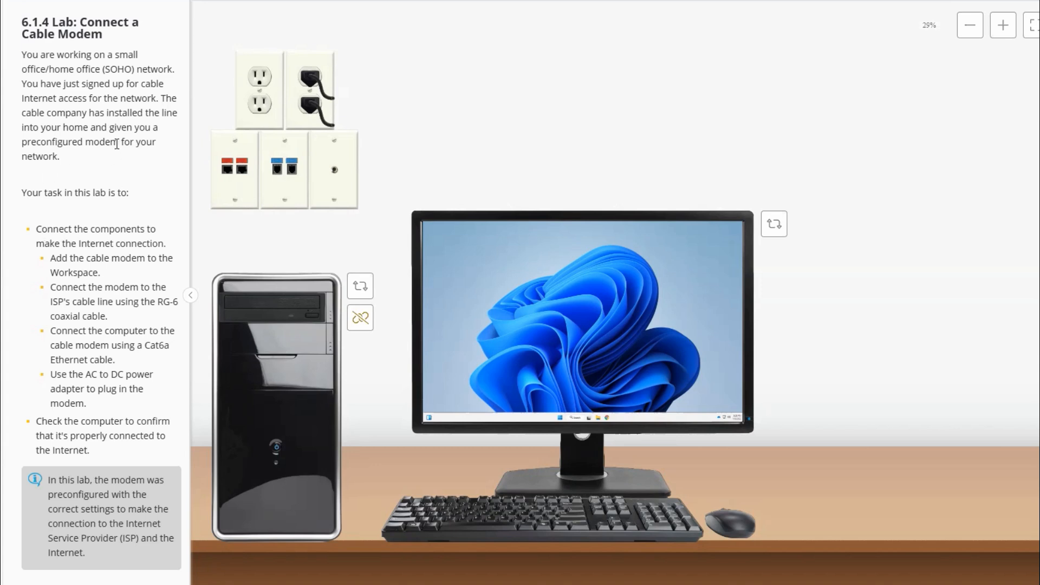
{"action": "left_click_drag", "start_coordinate": [117, 143], "coordinate": [15, 143]}
{"action": "key", "text": "ctrl+c"}
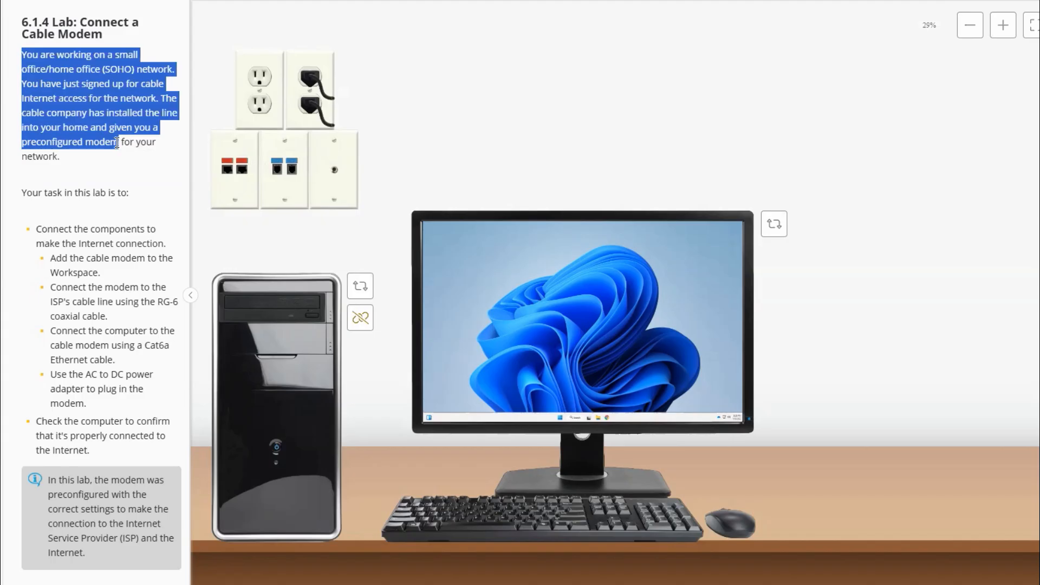
{"action": "left_click", "coordinate": [88, 192]}
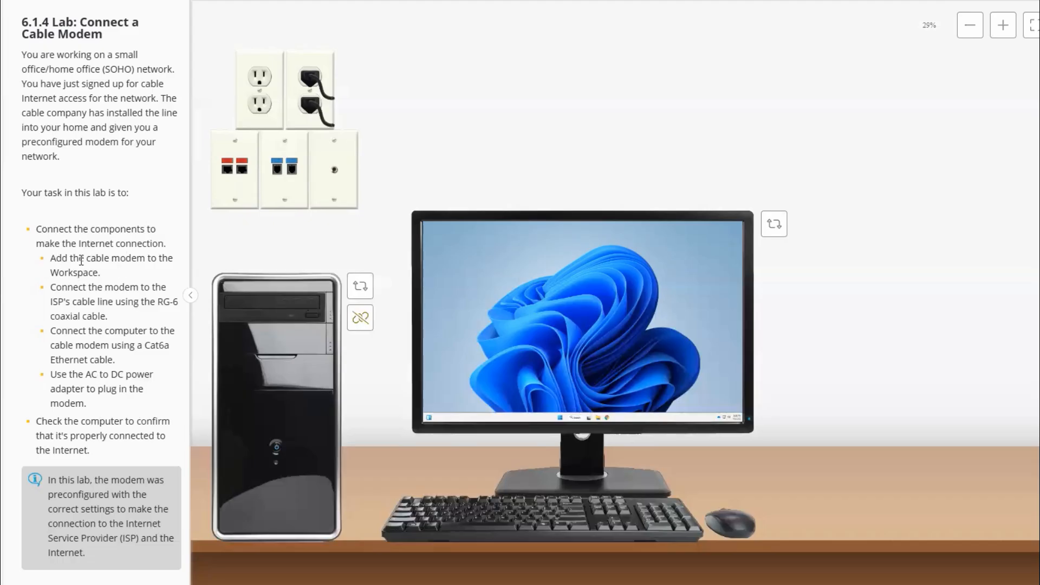
{"action": "left_click_drag", "start_coordinate": [100, 273], "coordinate": [53, 258]}
{"action": "key", "text": "ctrl+c"}
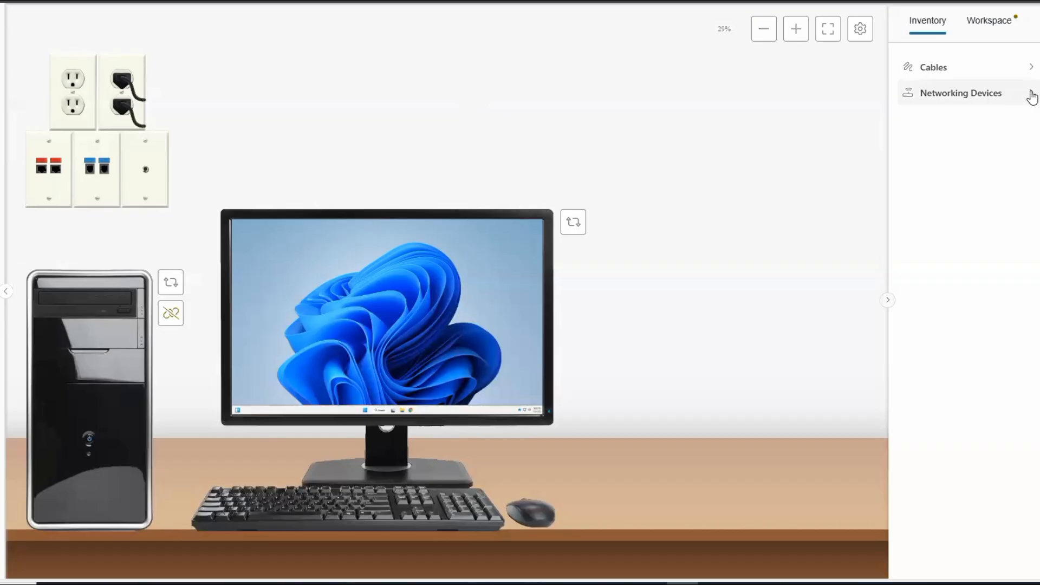
Add the Cable Modem/Router from the networking devices inventory to the workspace, on the desk between the computer and the keyboard
{"action": "left_click", "coordinate": [1032, 97]}
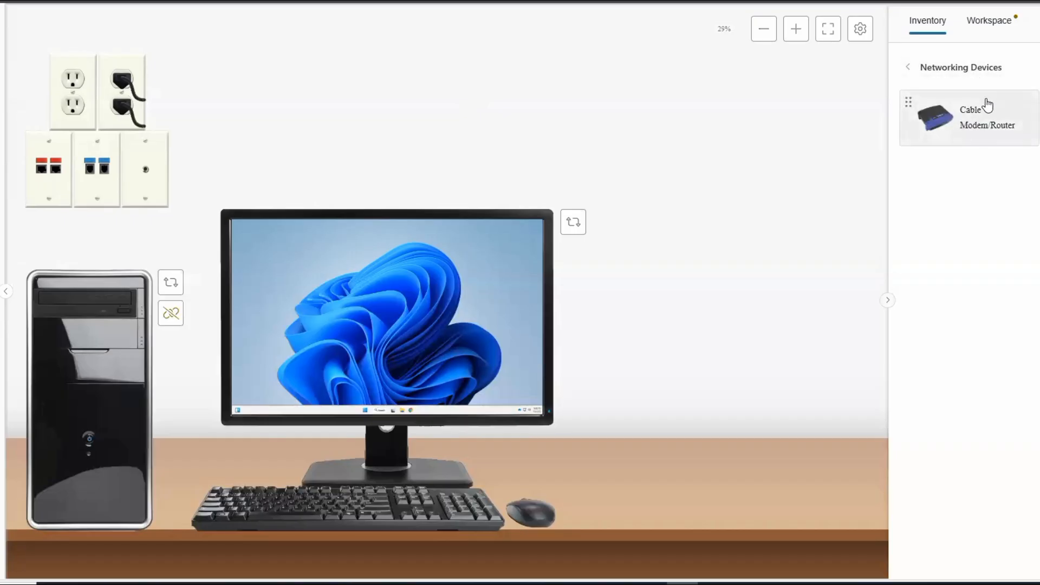
{"action": "left_click_drag", "start_coordinate": [997, 121], "coordinate": [236, 369]}
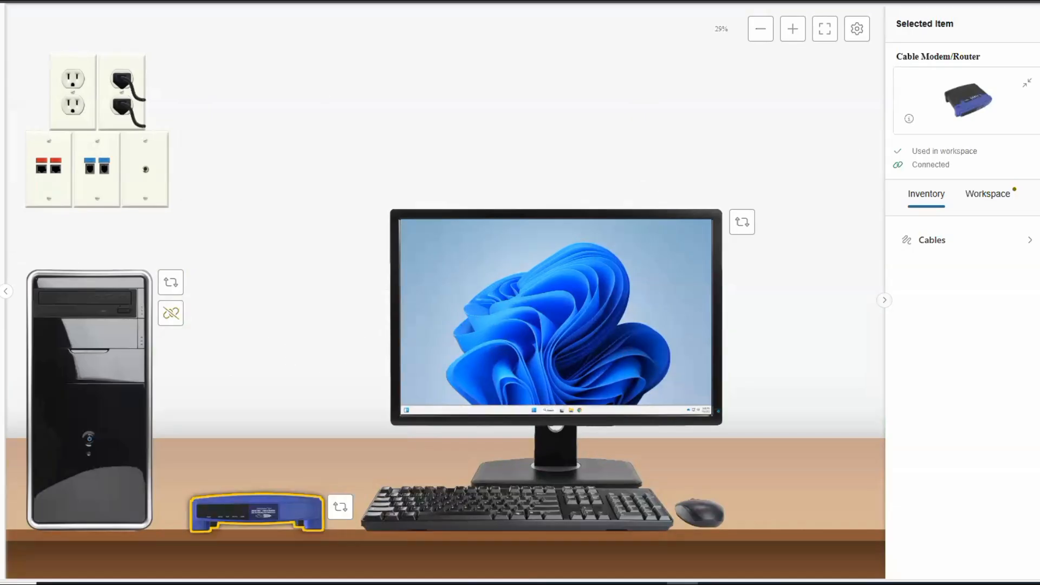
{"action": "left_click", "coordinate": [5, 291]}
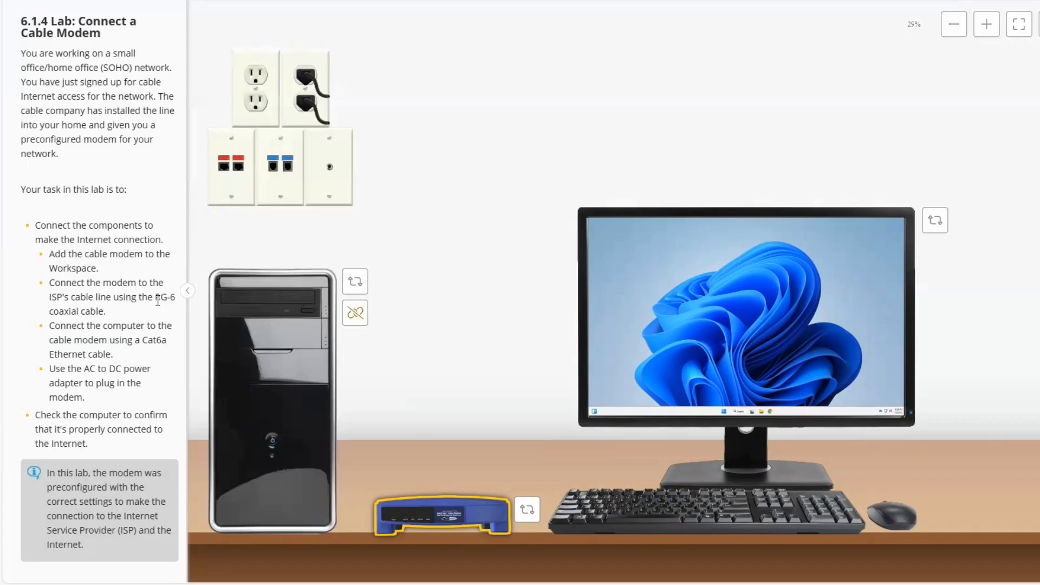
{"action": "left_click_drag", "start_coordinate": [155, 297], "coordinate": [155, 310]}
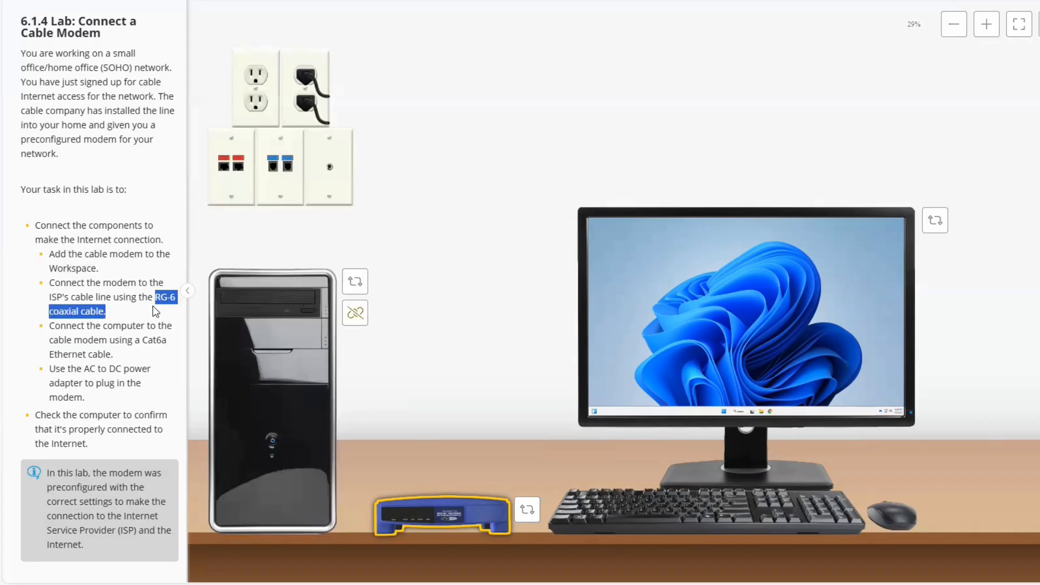
{"action": "key", "text": "ctrl+c"}
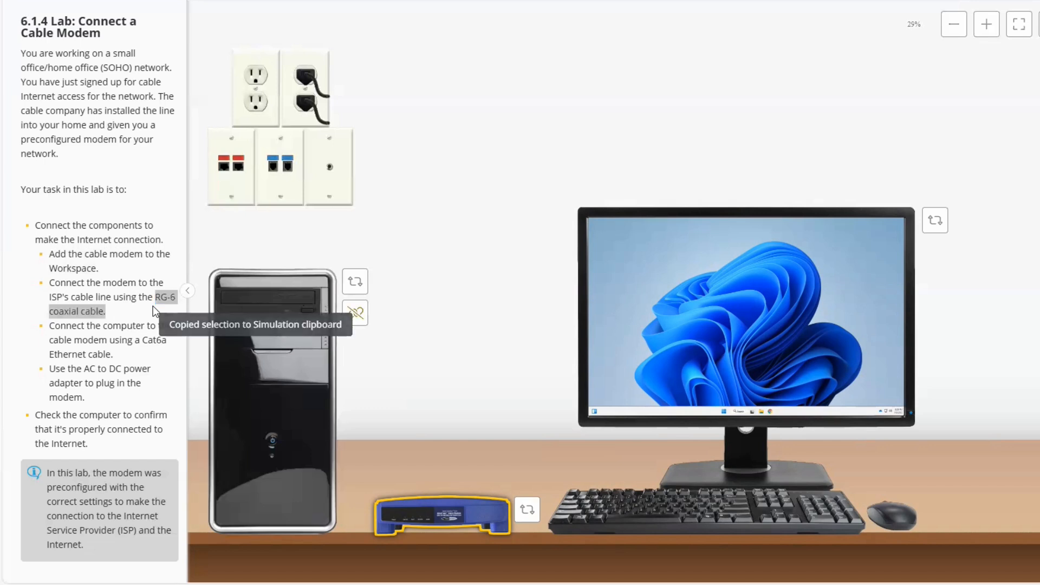
{"action": "left_click", "coordinate": [124, 299]}
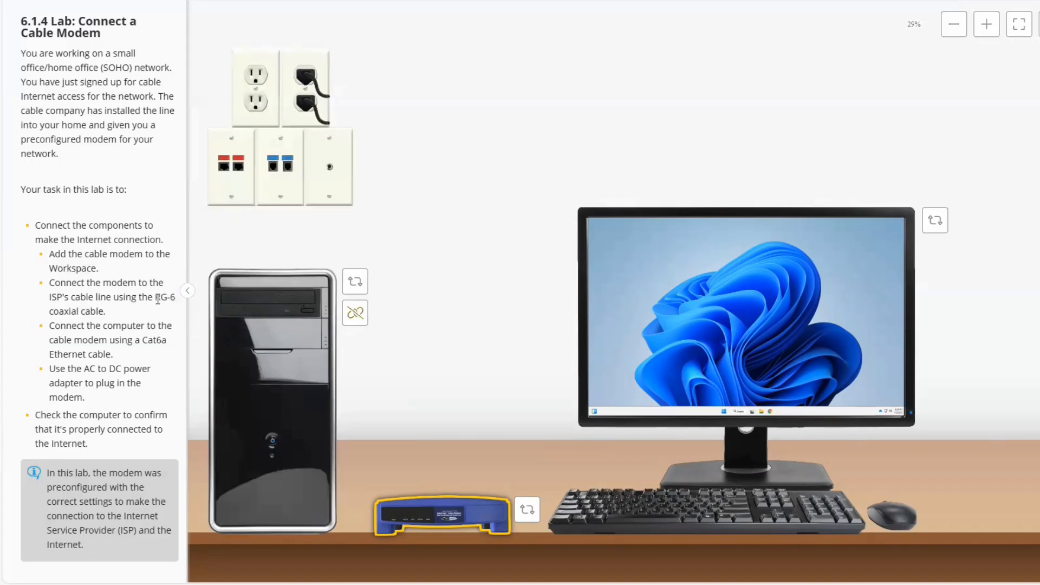
{"action": "left_click_drag", "start_coordinate": [155, 297], "coordinate": [159, 311]}
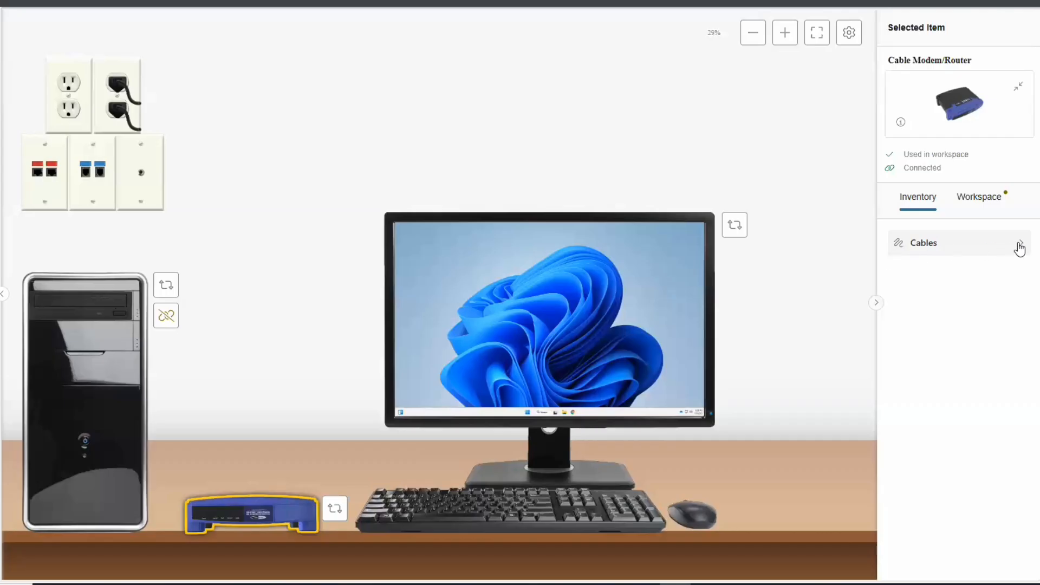
List the available cables and switch the cable modem to its back view
{"action": "left_click", "coordinate": [1018, 247]}
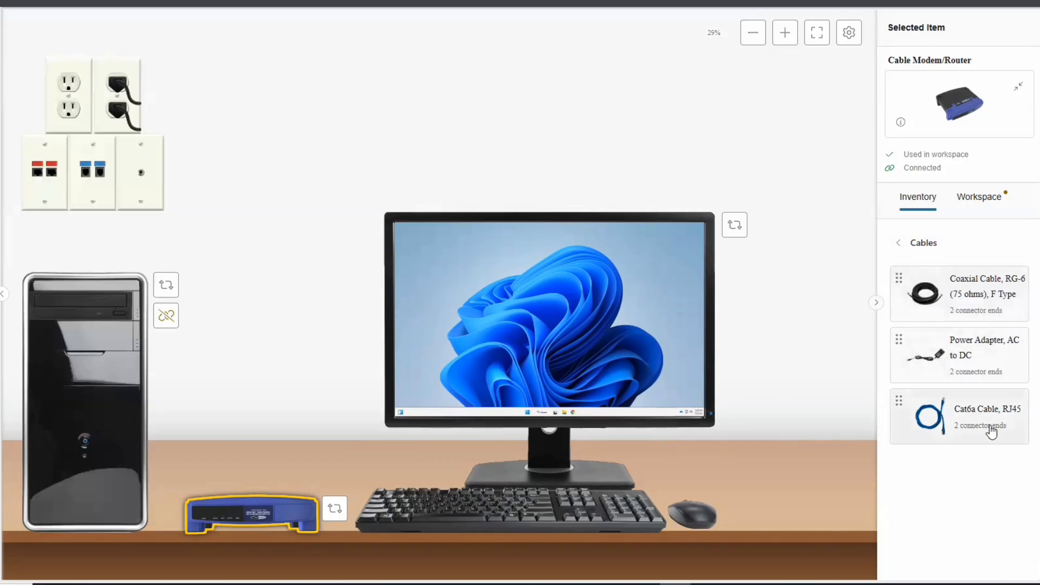
{"action": "left_click", "coordinate": [978, 287]}
{"action": "scroll", "coordinate": [986, 211], "scroll_direction": "down", "scroll_amount": 2}
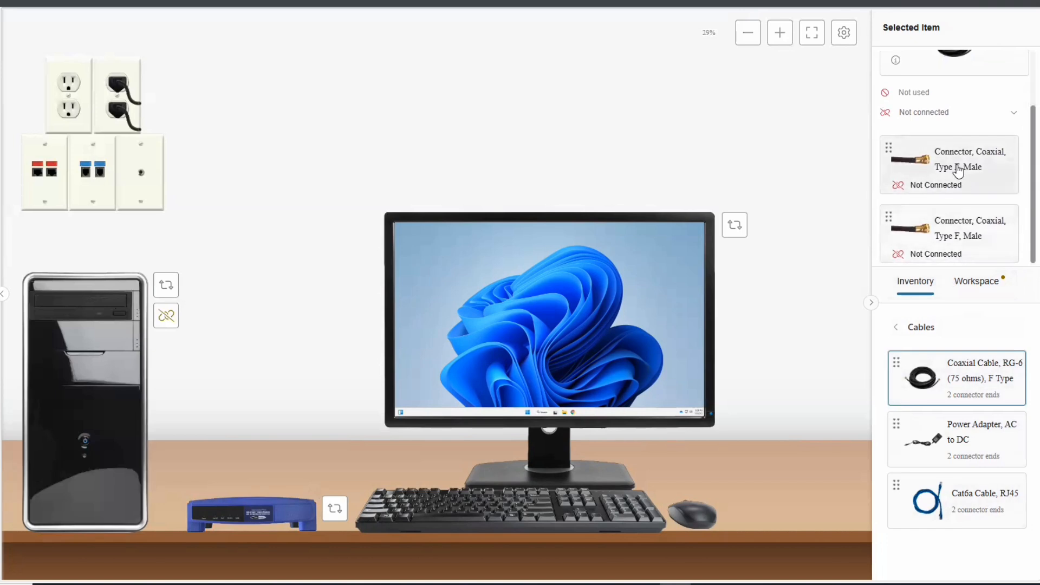
{"action": "left_click", "coordinate": [334, 509]}
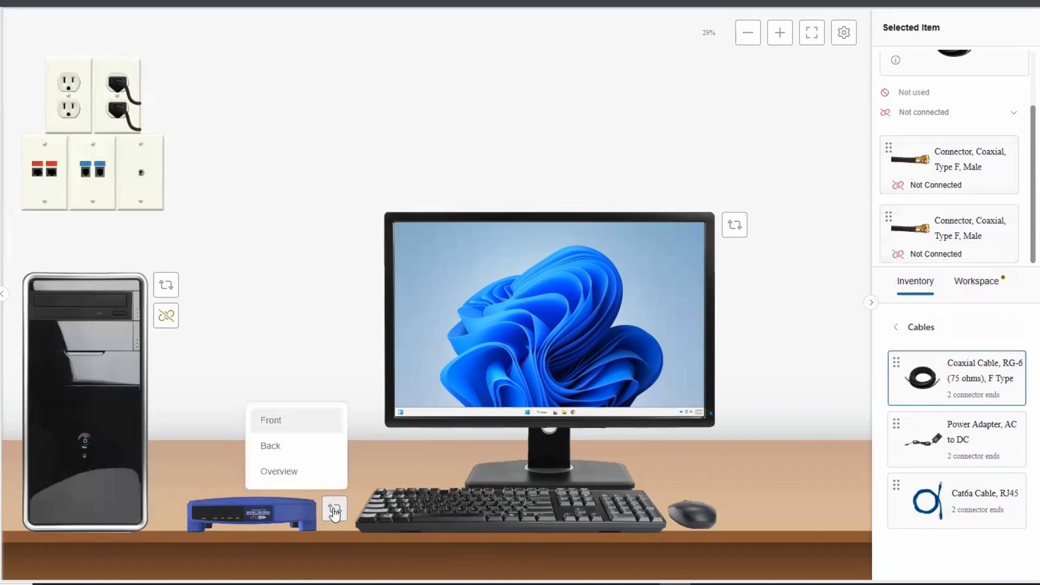
{"action": "left_click", "coordinate": [278, 447]}
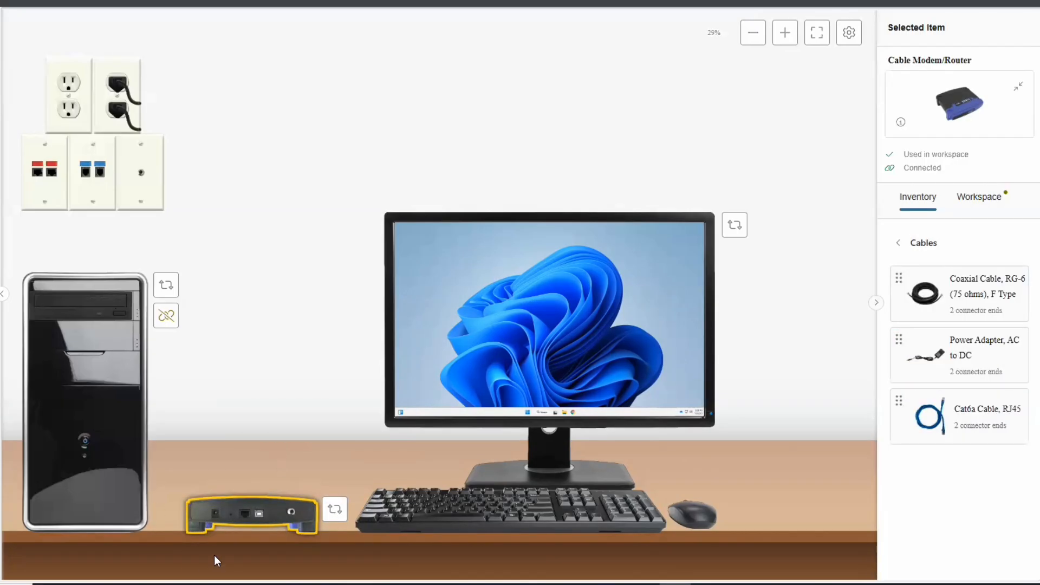
Connect the RG-6 coaxial cable from the modem's coaxial port to the coaxial wall jack
{"action": "left_click", "coordinate": [966, 305]}
{"action": "scroll", "coordinate": [959, 187], "scroll_direction": "down", "scroll_amount": 3}
{"action": "left_click_drag", "start_coordinate": [960, 163], "coordinate": [291, 518]}
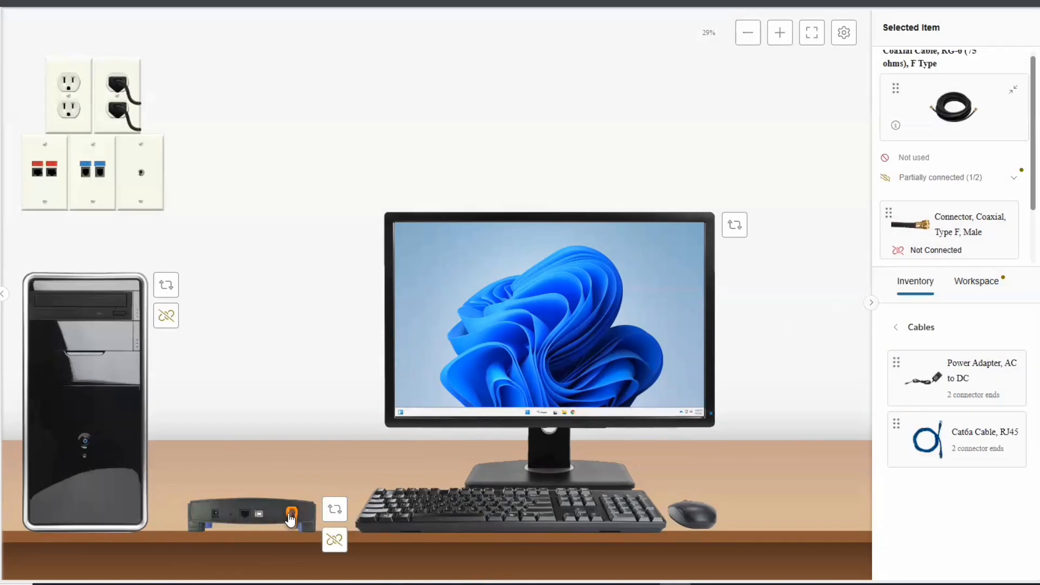
{"action": "scroll", "coordinate": [966, 238], "scroll_direction": "down", "scroll_amount": 2}
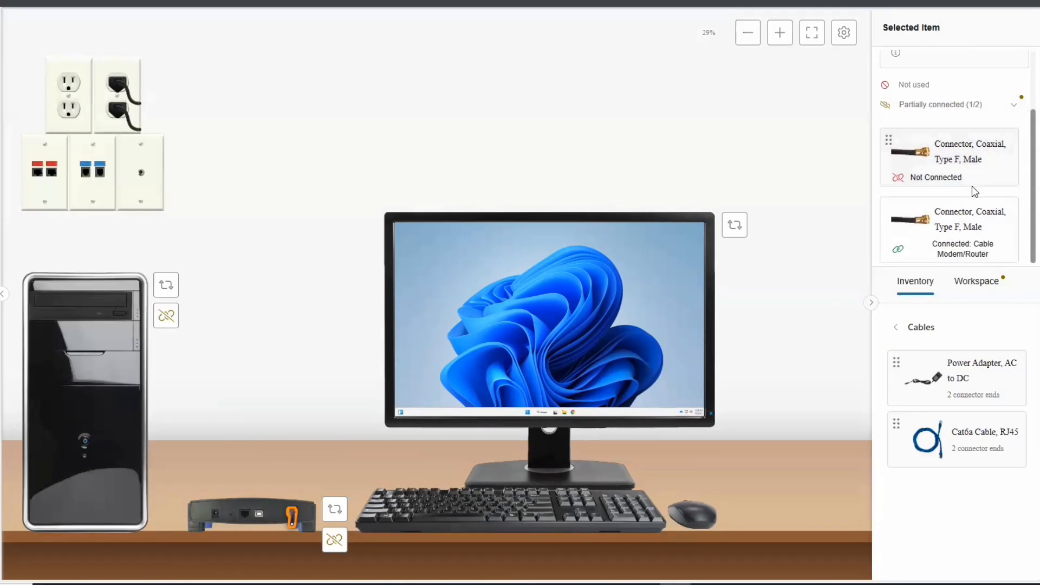
{"action": "left_click_drag", "start_coordinate": [970, 159], "coordinate": [142, 175]}
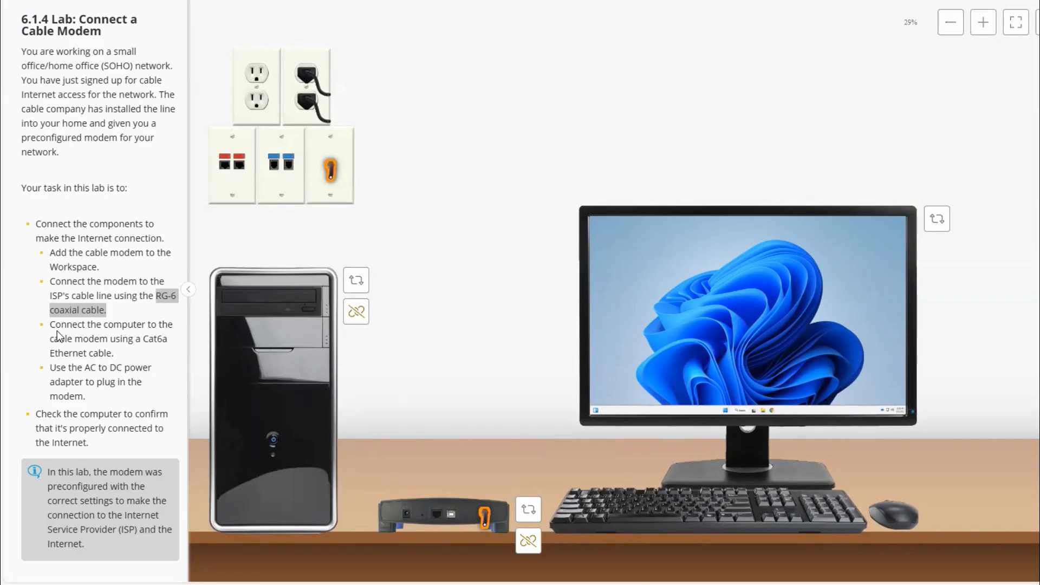
{"action": "left_click_drag", "start_coordinate": [51, 327], "coordinate": [115, 353]}
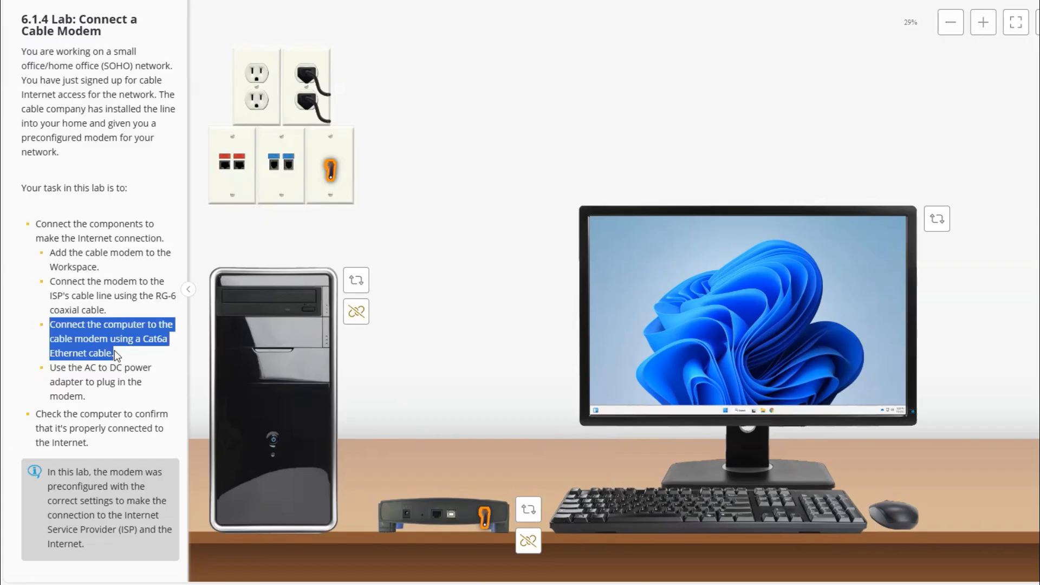
{"action": "key", "text": "ctrl+c"}
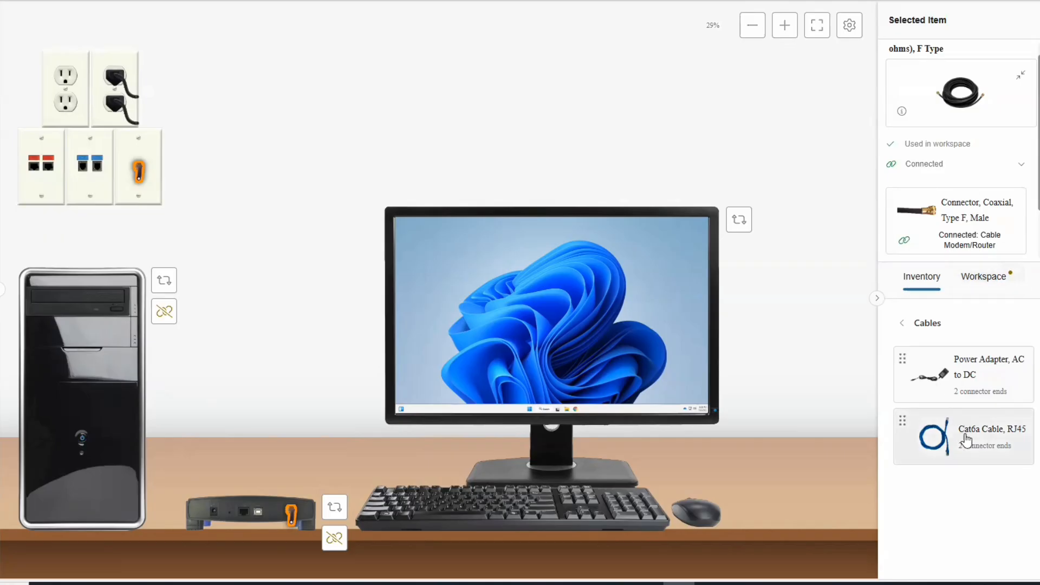
Plug one RJ45 connector of the Cat6a cable into the Ethernet port on the back of the modem
{"action": "left_click", "coordinate": [967, 440]}
{"action": "scroll", "coordinate": [963, 208], "scroll_direction": "down", "scroll_amount": 1}
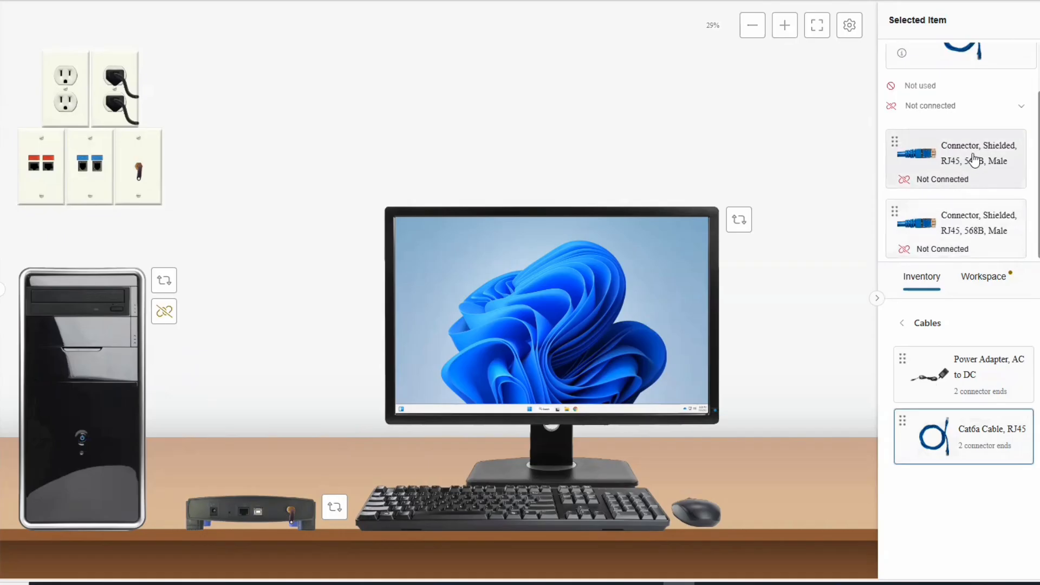
{"action": "left_click_drag", "start_coordinate": [962, 163], "coordinate": [245, 516]}
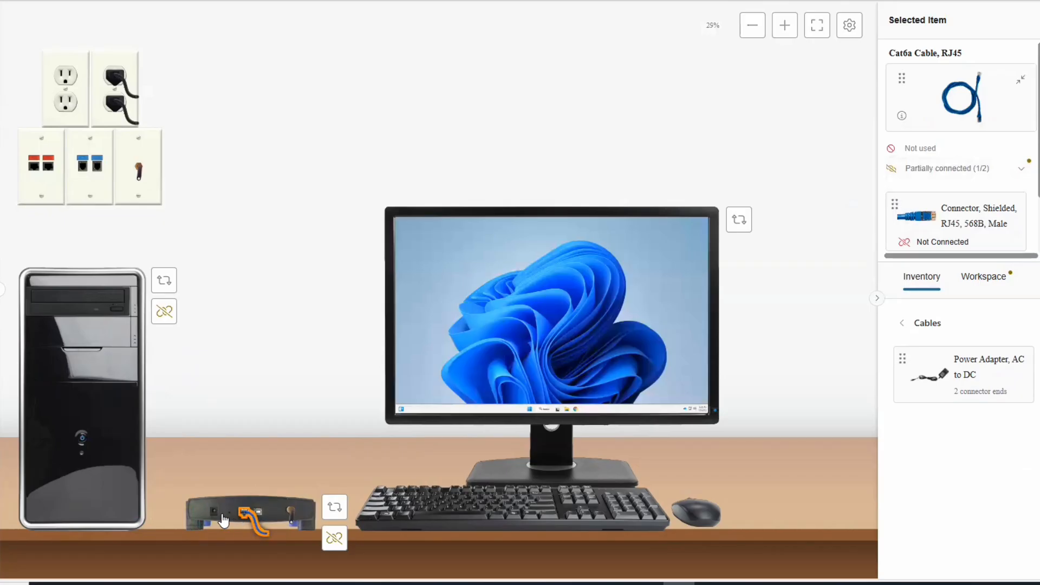
Switch the computer to its back view and plug the free RJ45 end of the Cat6a cable into its Ethernet port
{"action": "left_click", "coordinate": [168, 283]}
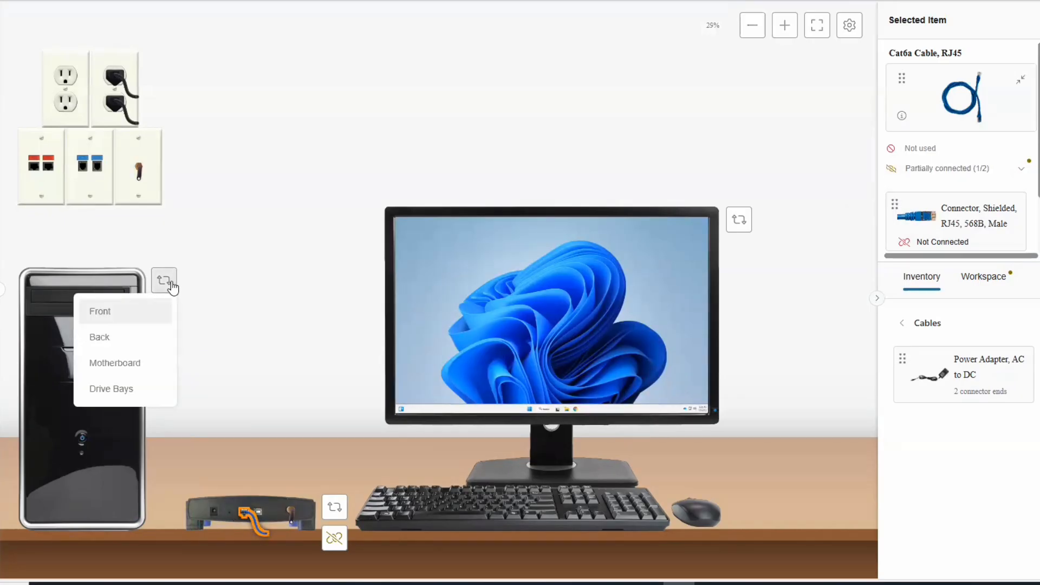
{"action": "left_click", "coordinate": [111, 342]}
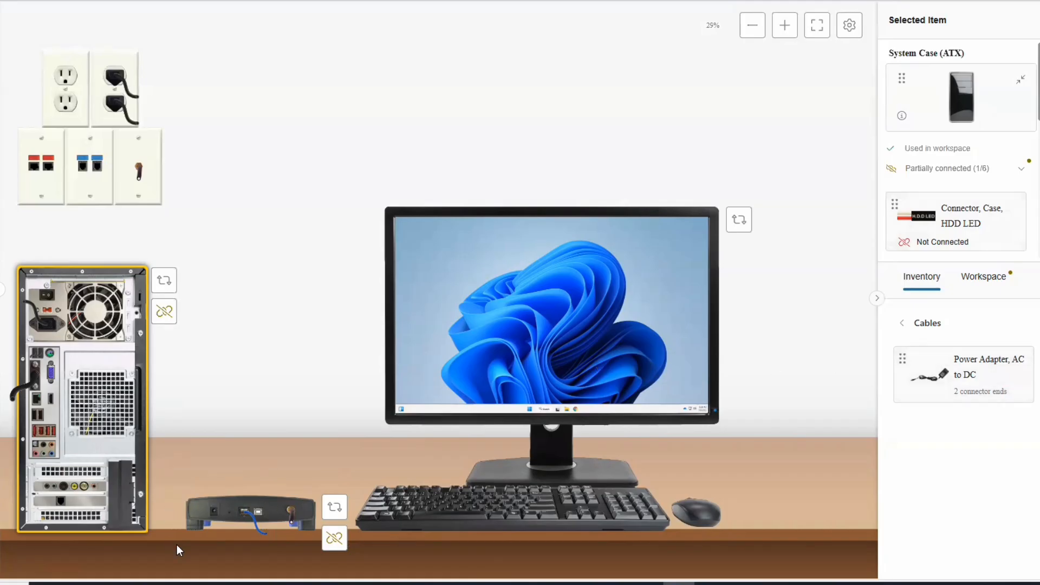
{"action": "left_click", "coordinate": [248, 517]}
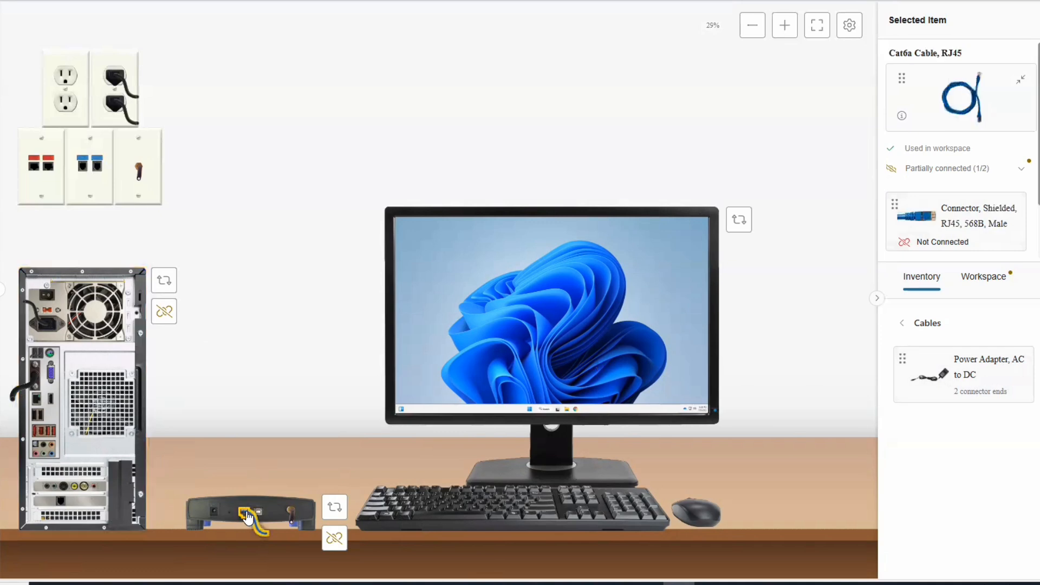
{"action": "scroll", "coordinate": [951, 222], "scroll_direction": "down", "scroll_amount": 2}
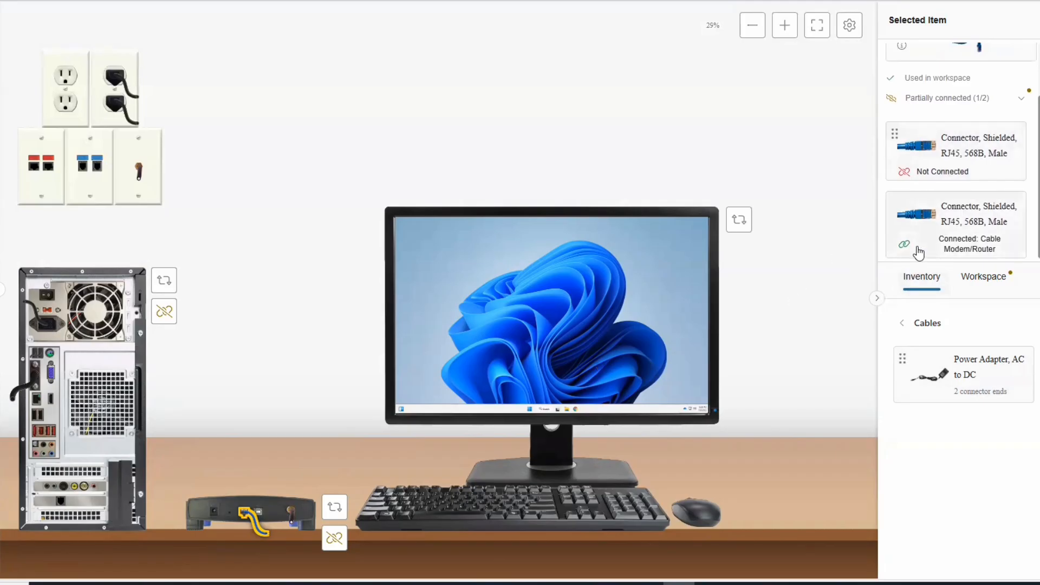
{"action": "left_click_drag", "start_coordinate": [945, 156], "coordinate": [36, 406]}
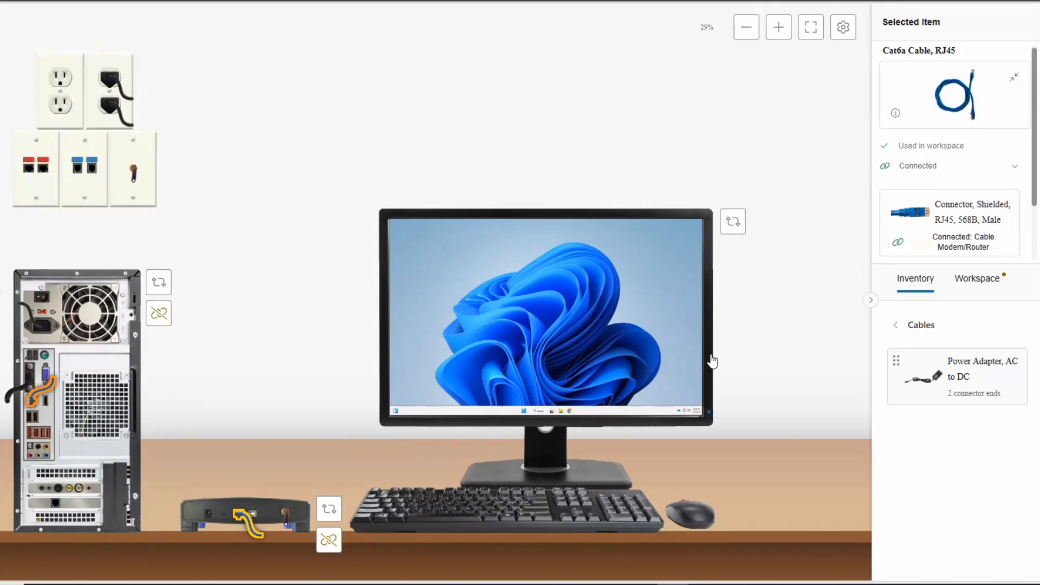
Connect the AC to DC power adapter from the lower free wall outlet to the modem's power port
{"action": "left_click", "coordinate": [958, 378]}
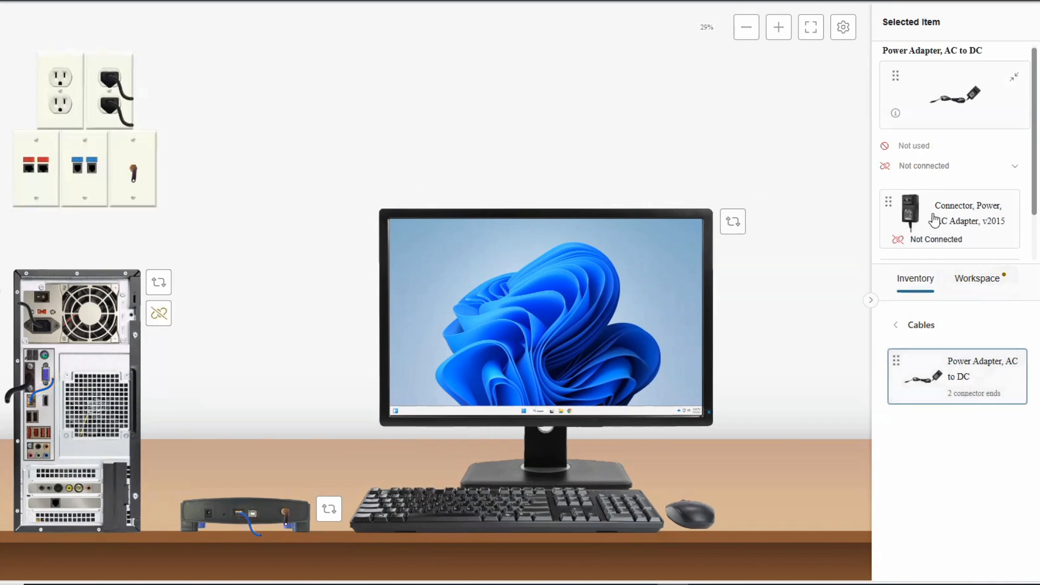
{"action": "scroll", "coordinate": [935, 220], "scroll_direction": "down", "scroll_amount": 1}
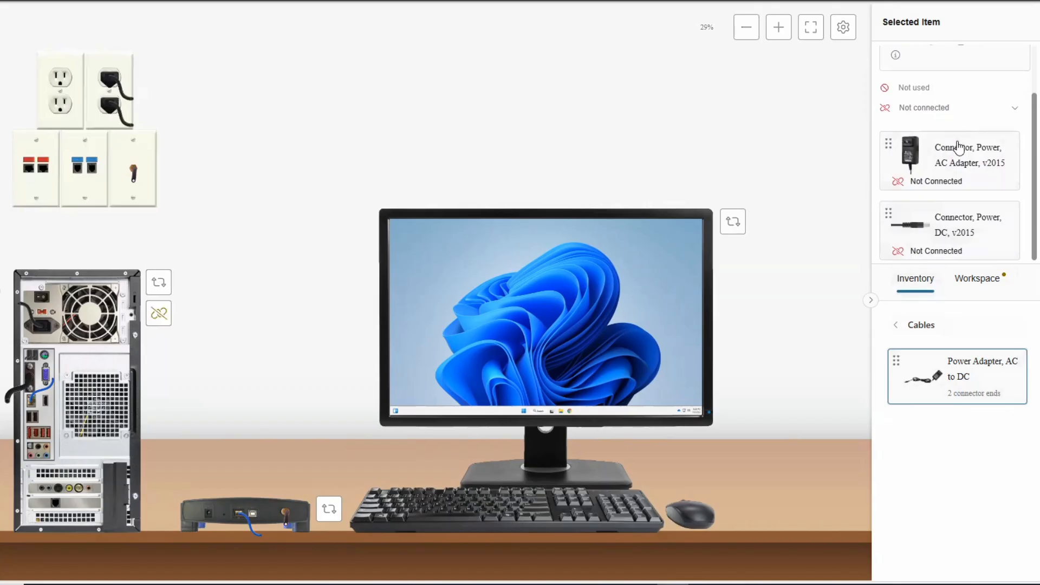
{"action": "left_click_drag", "start_coordinate": [940, 166], "coordinate": [68, 100]}
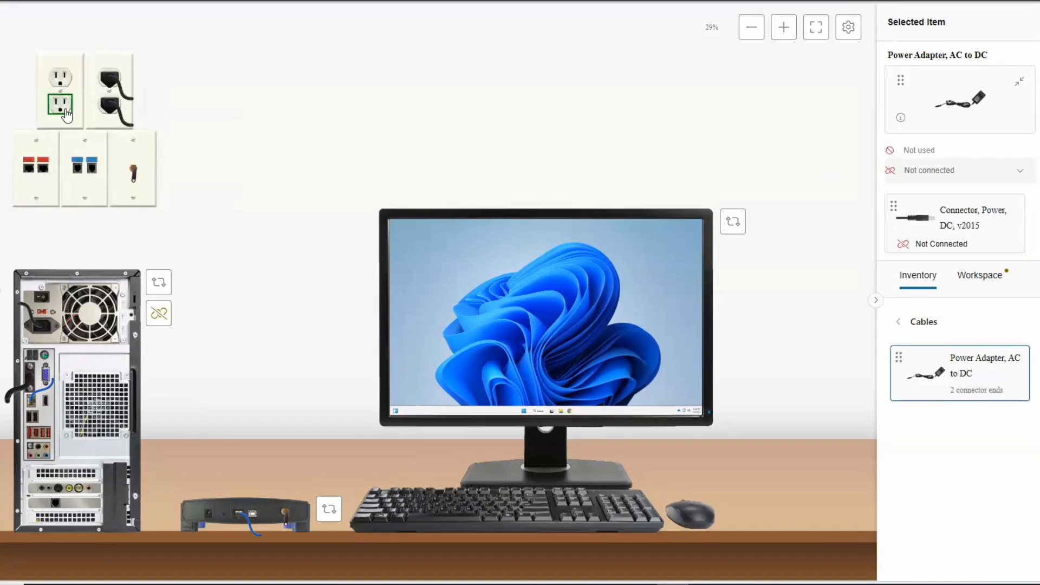
{"action": "scroll", "coordinate": [943, 190], "scroll_direction": "down", "scroll_amount": 2}
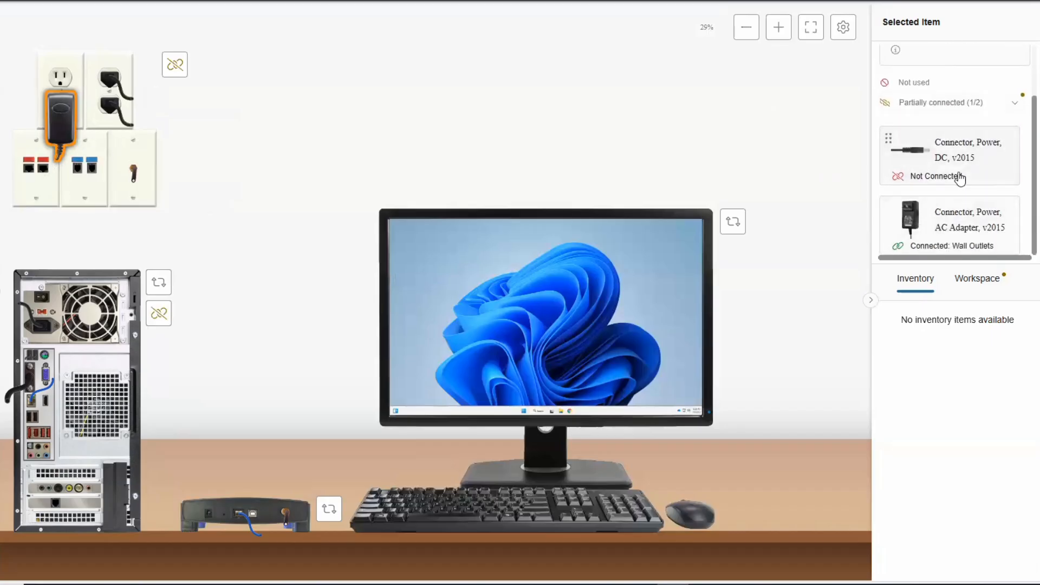
{"action": "left_click_drag", "start_coordinate": [938, 144], "coordinate": [209, 512]}
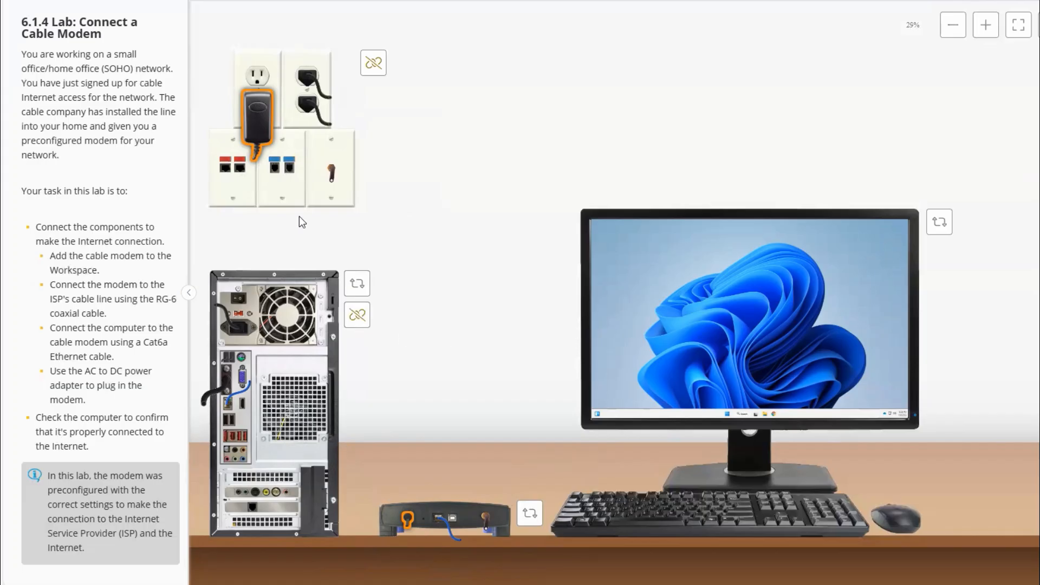
Return both the computer and the cable modem to their front views
{"action": "left_click", "coordinate": [357, 283]}
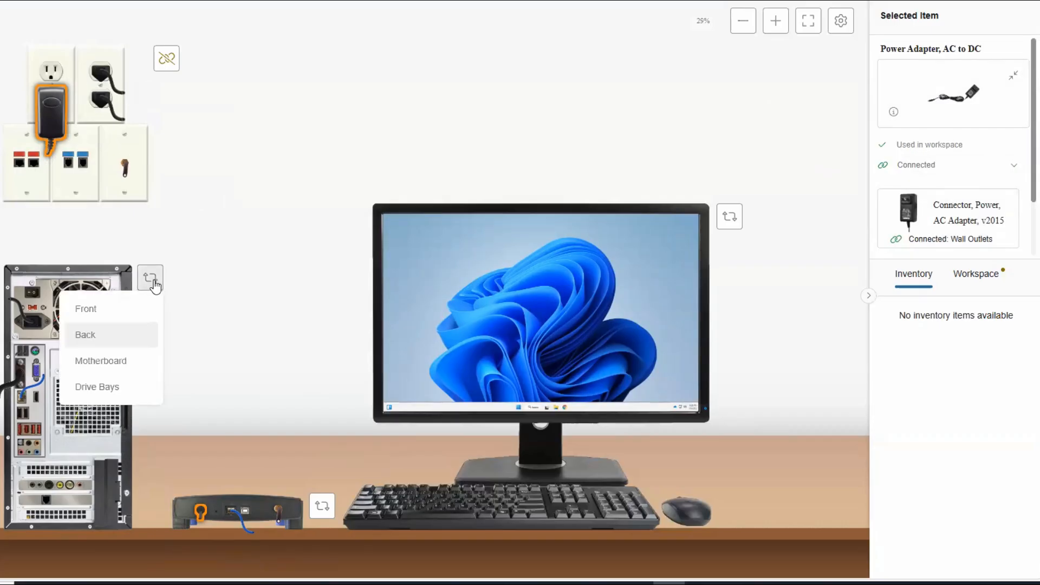
{"action": "left_click", "coordinate": [107, 310]}
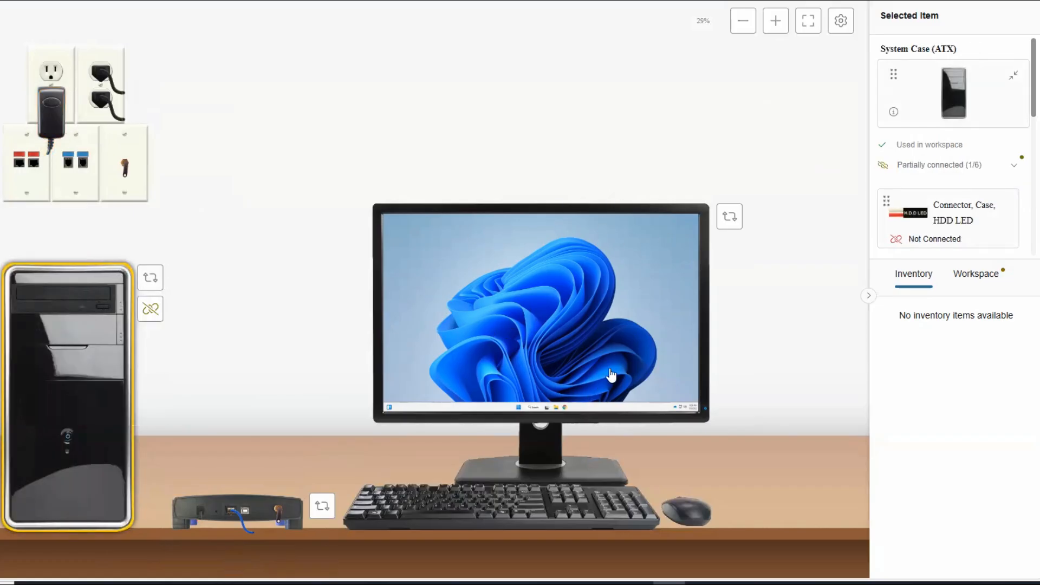
{"action": "left_click", "coordinate": [324, 507]}
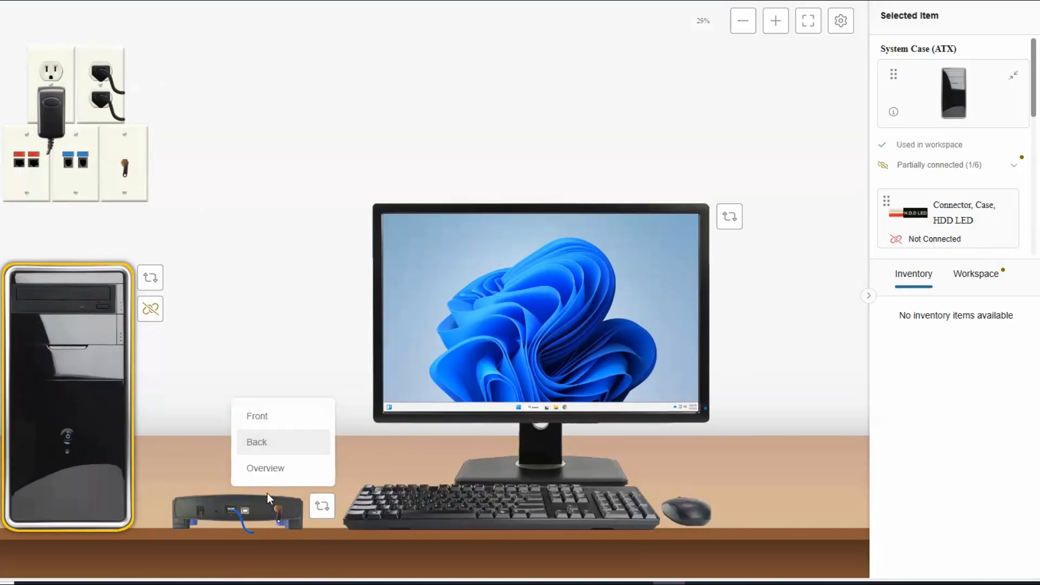
{"action": "left_click", "coordinate": [269, 418]}
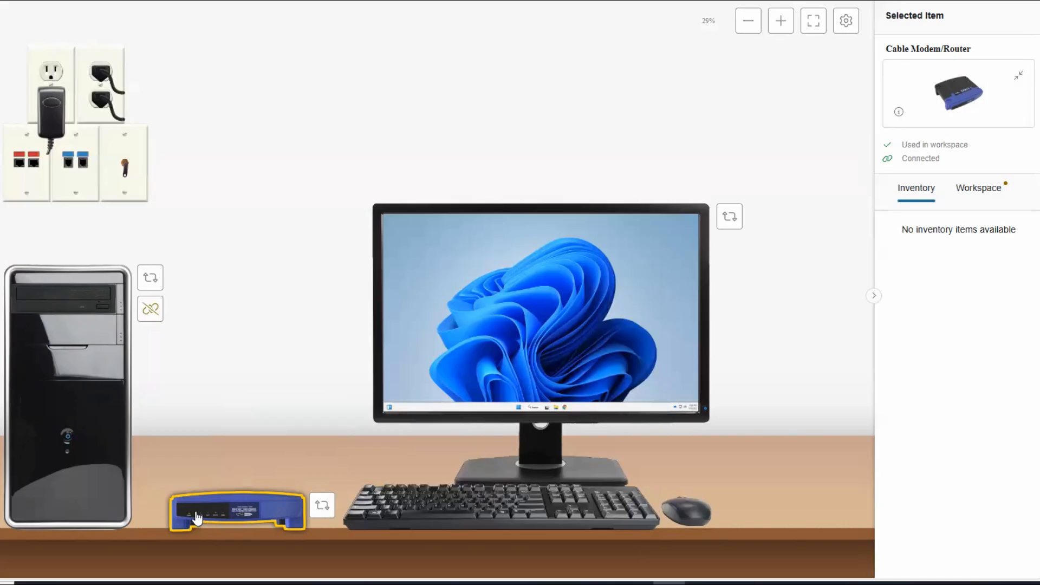
Open the computer's Windows desktop and check the network connection status to confirm Internet access
{"action": "left_click", "coordinate": [583, 325]}
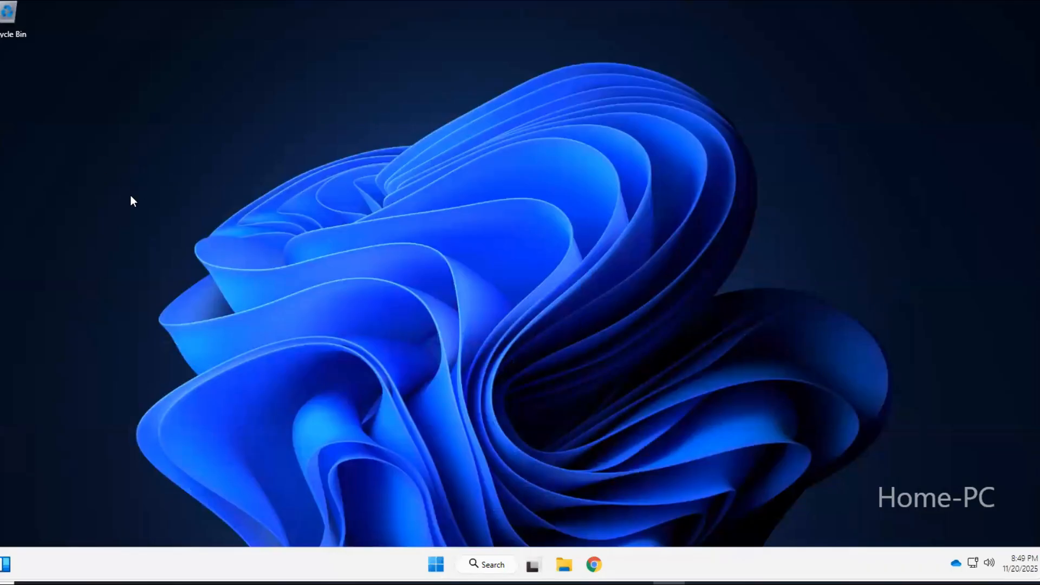
{"action": "left_click", "coordinate": [974, 564]}
{"action": "left_click", "coordinate": [904, 564]}
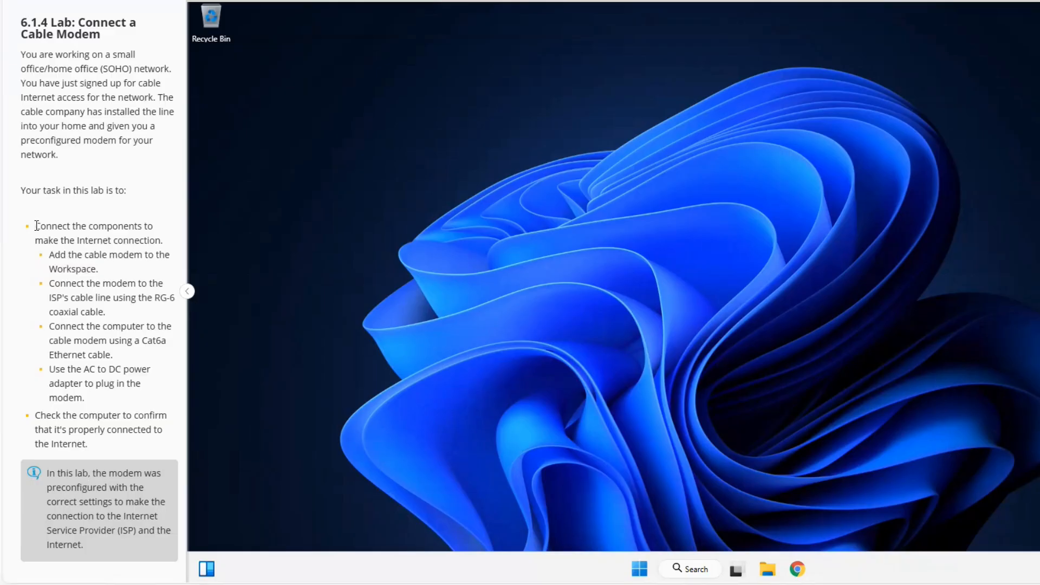
Review the required tasks in the 6.1.4 lab instructions and submit the lab for a score
{"action": "left_click_drag", "start_coordinate": [36, 225], "coordinate": [88, 445]}
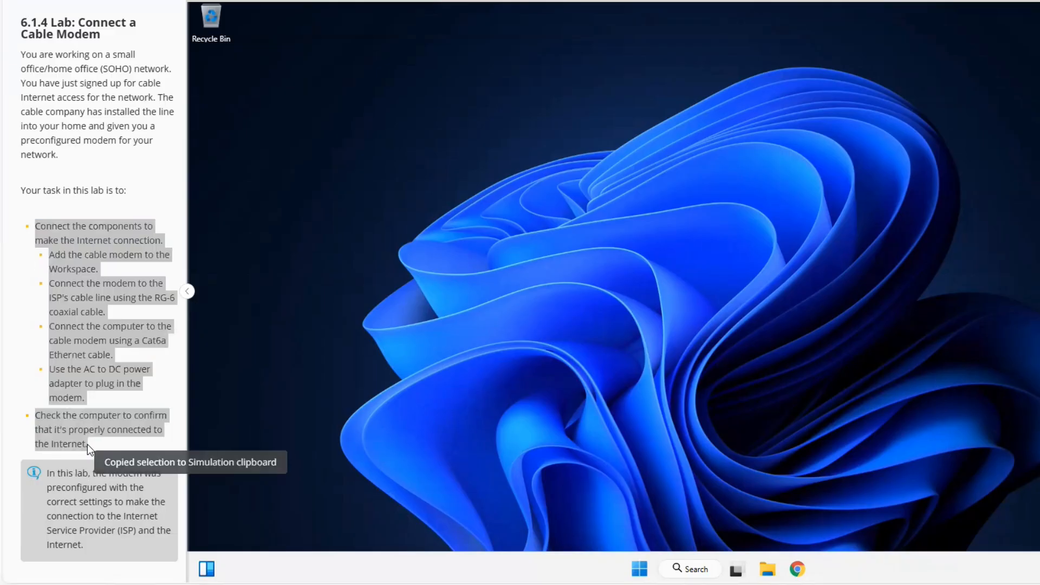
{"action": "left_click", "coordinate": [104, 383]}
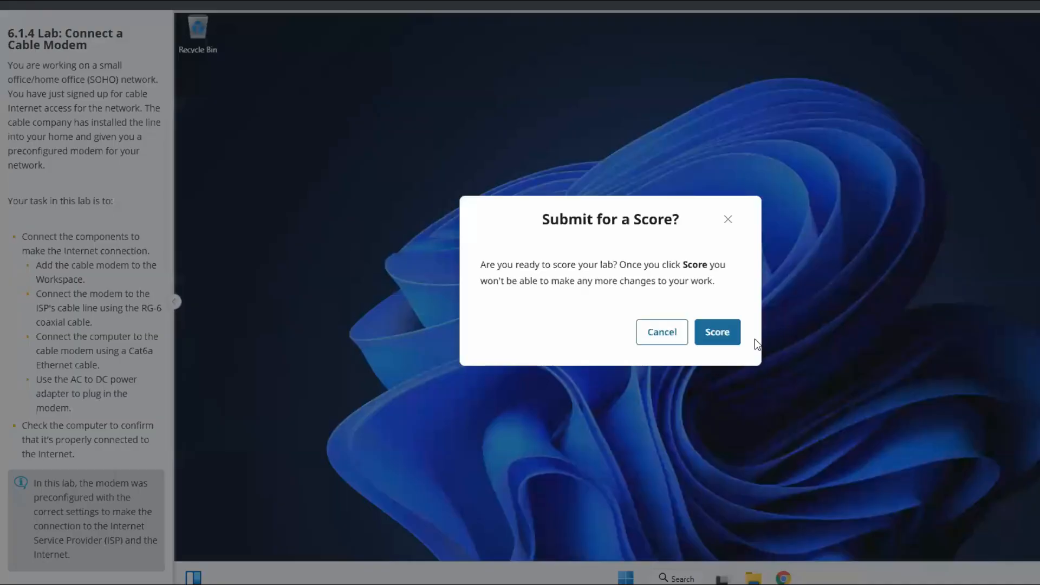
{"action": "left_click", "coordinate": [730, 333]}
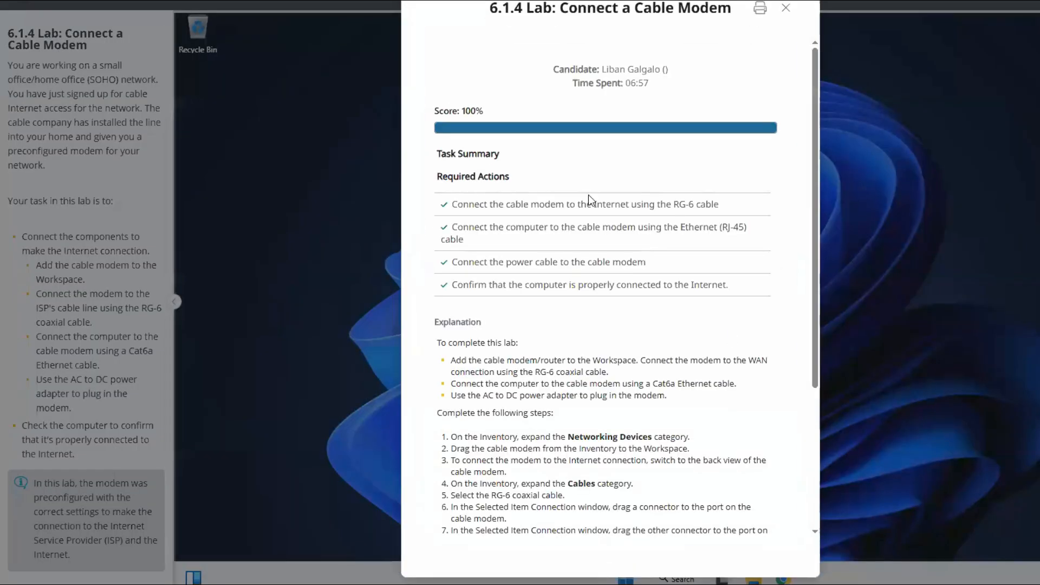
{"action": "left_click_drag", "start_coordinate": [435, 111], "coordinate": [487, 111]}
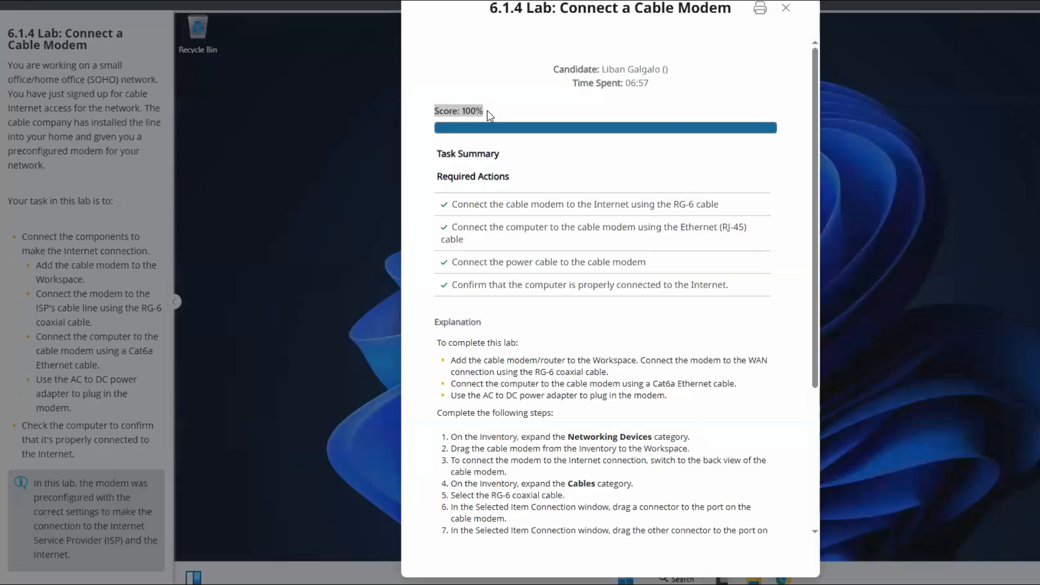